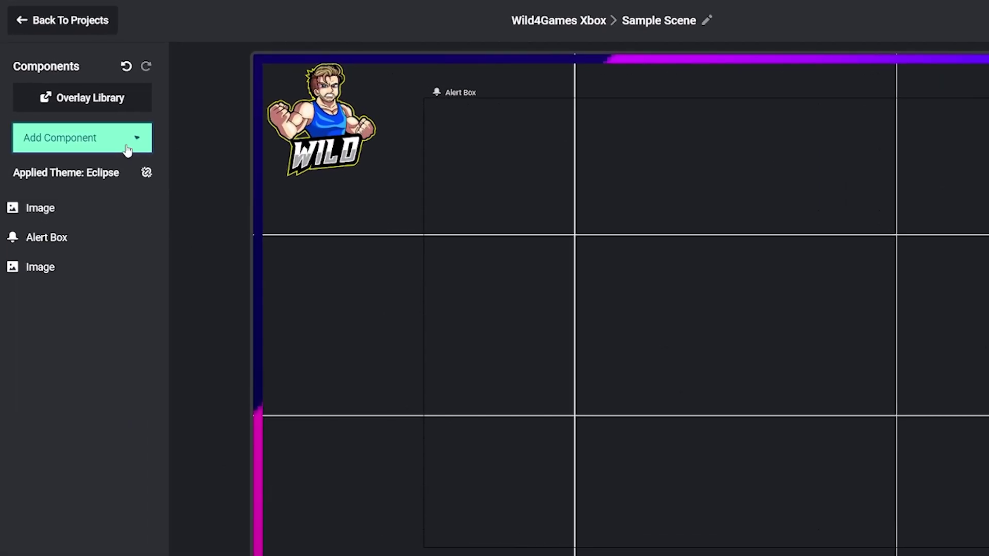
- Add a text component, move it to the scene centre, and change its text to 'Wild4Games'
left_click(128, 150)
left_click(106, 166)
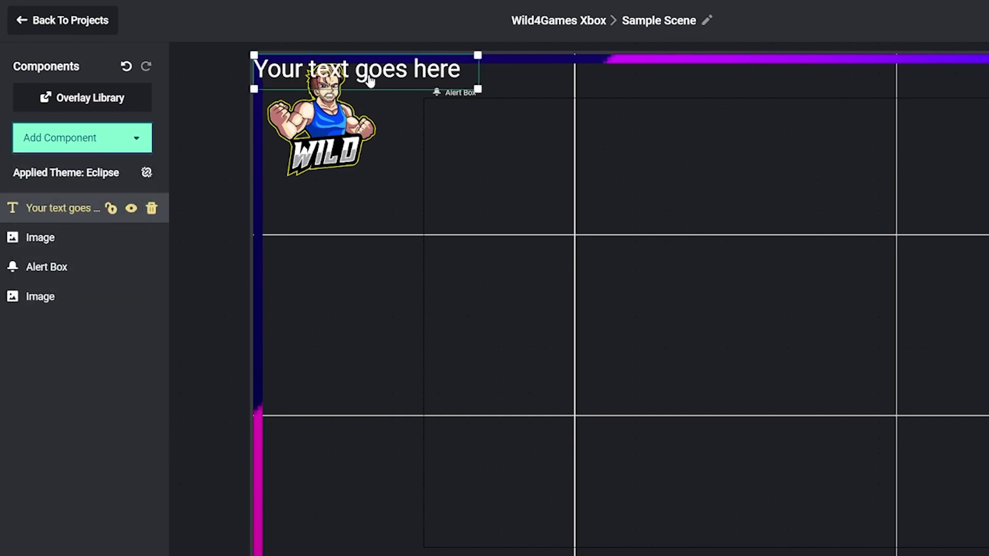
left_click_drag(370, 80, 742, 336)
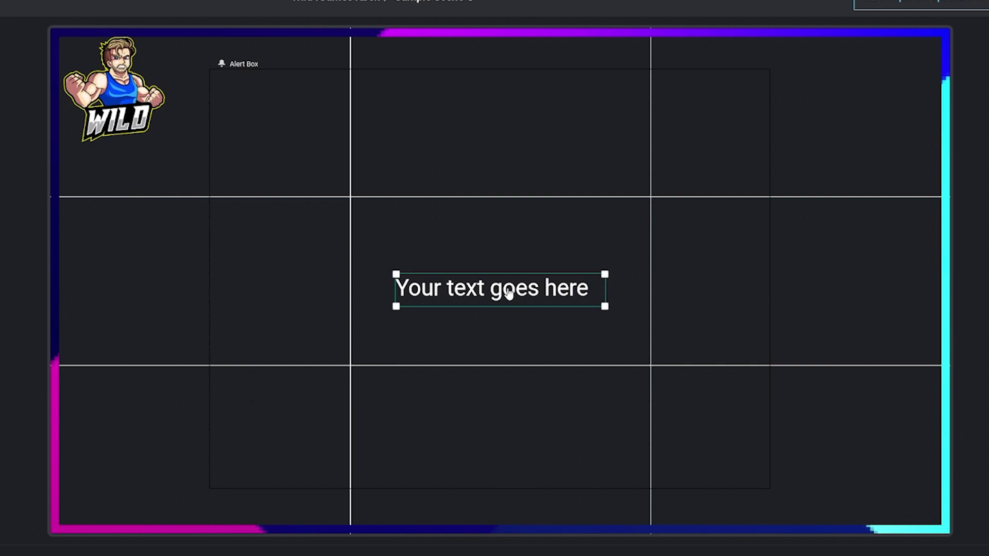
double_click(509, 291)
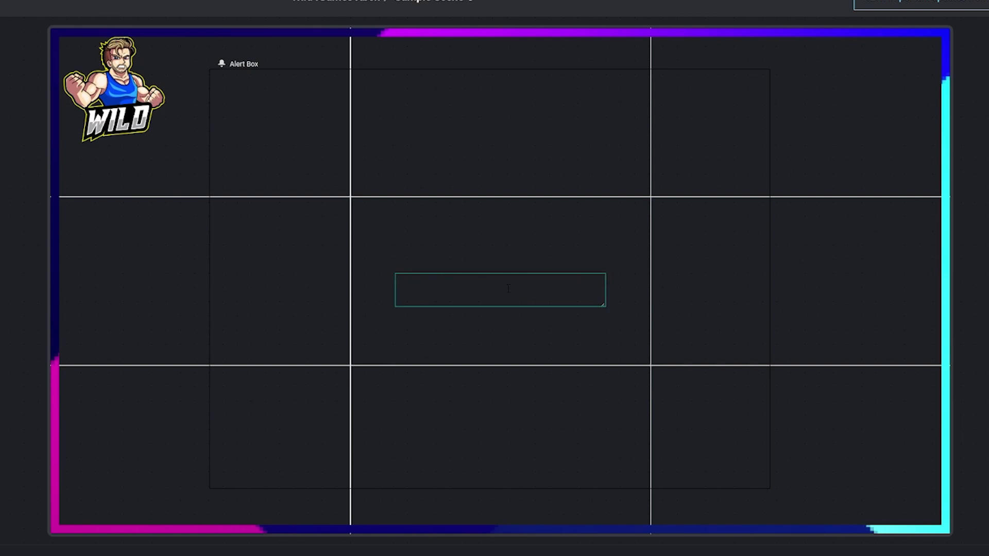
type("Wild4Games")
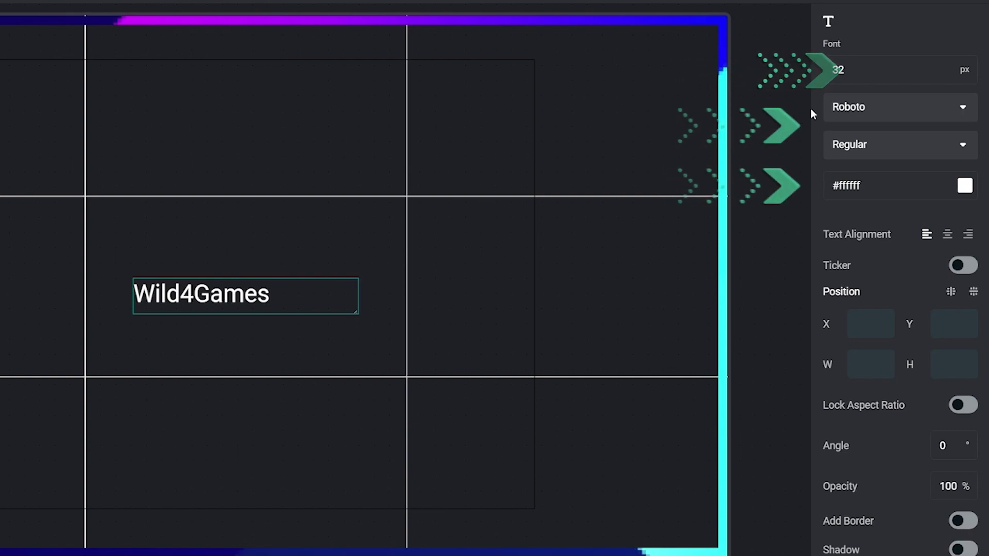
left_click(877, 71)
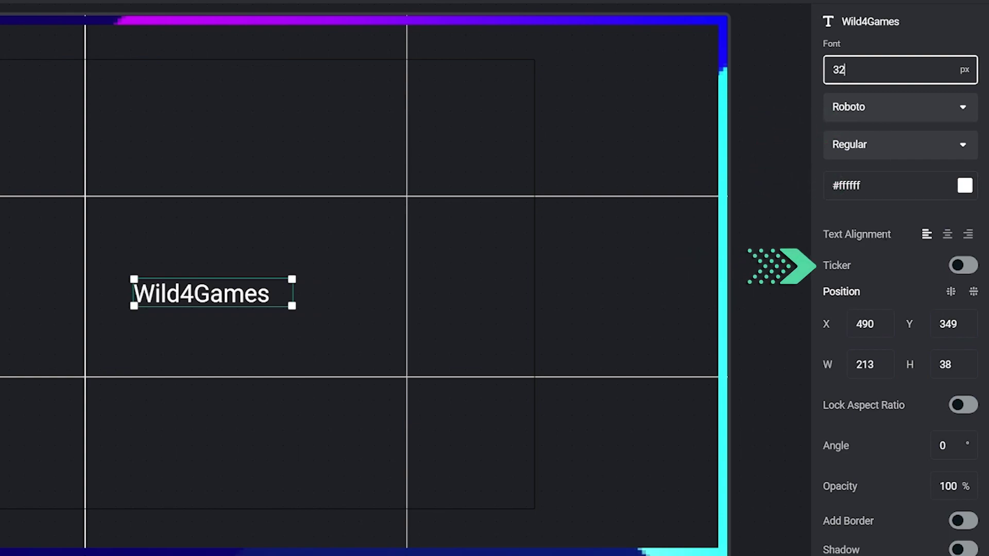
- Toggle the text's scrolling ticker on and back off, then drag Wild4Games toward the centre
left_click(962, 268)
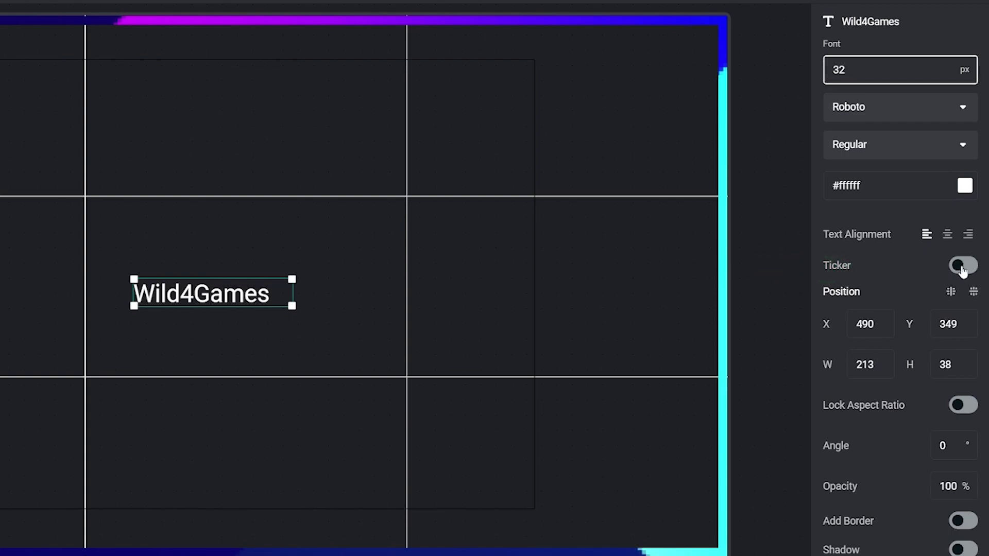
left_click(963, 269)
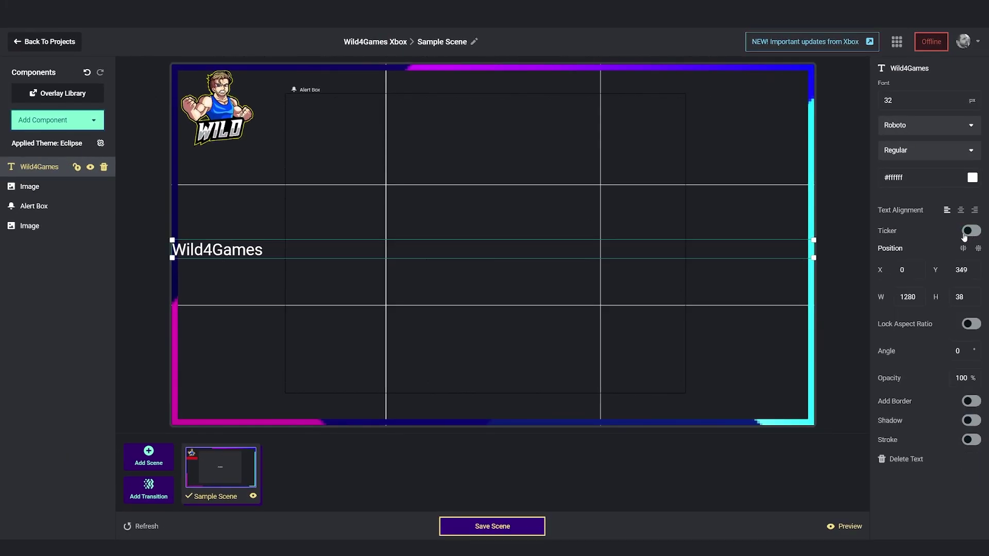
left_click_drag(234, 259, 492, 265)
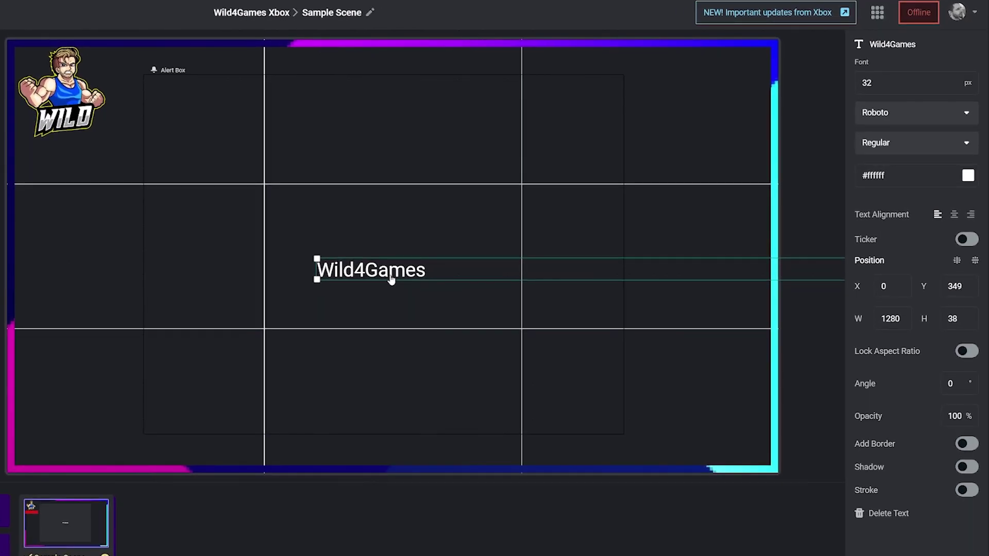
- Set the text's position to X 500, Y 250 and lock its aspect ratio
left_click_drag(391, 279, 401, 274)
left_click(884, 286)
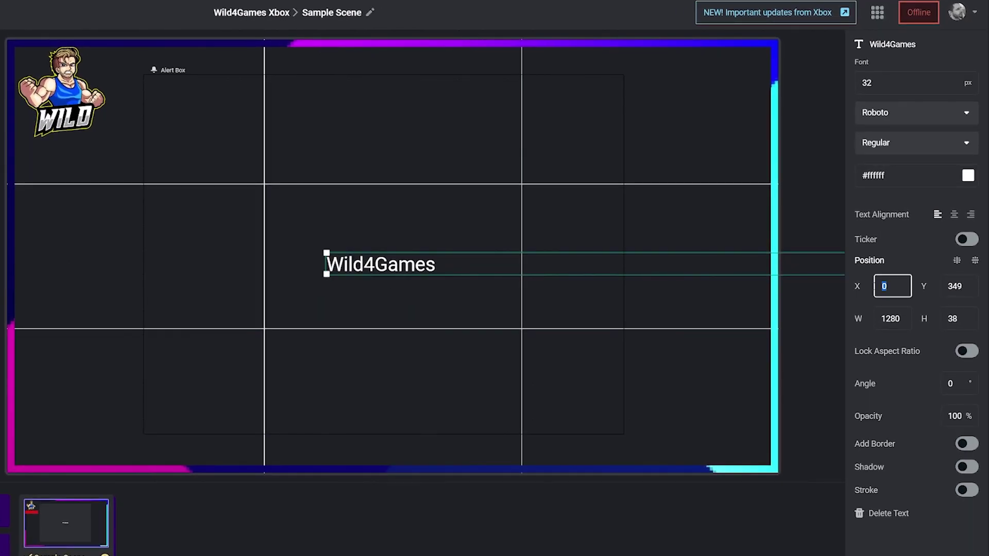
type("500")
key("Tab")
type("250")
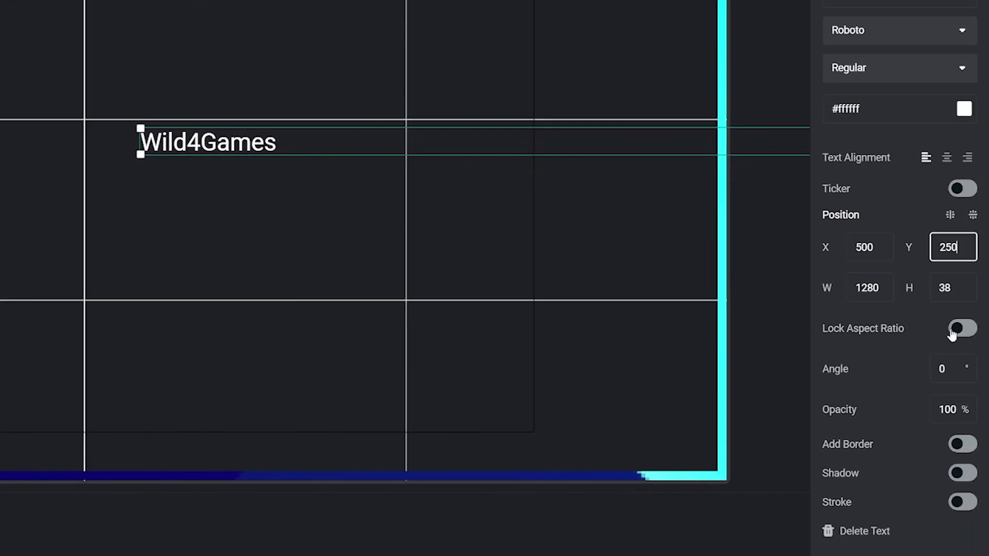
left_click(952, 333)
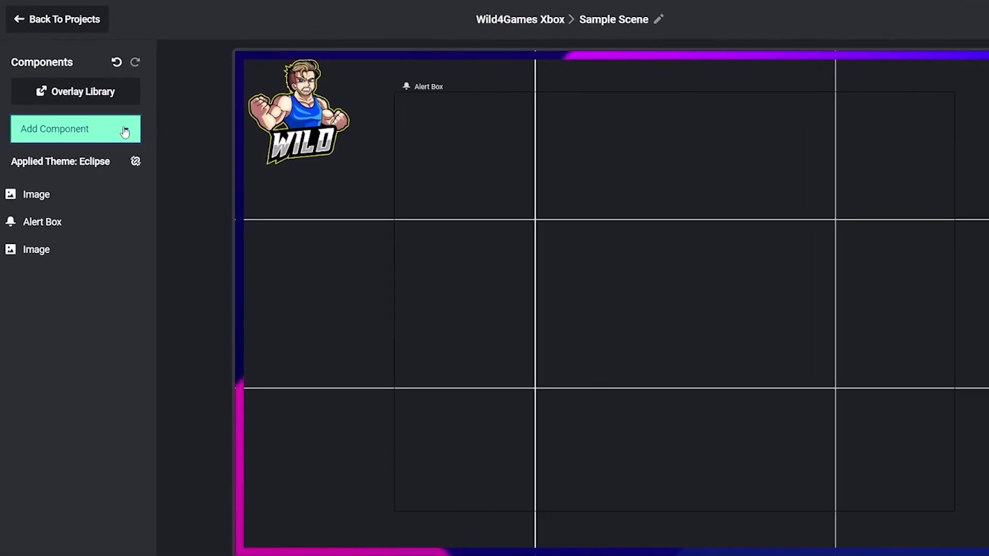
- Add a 600×600 custom code component and open its code editor, leaving the code empty
left_click(91, 121)
left_click(118, 206)
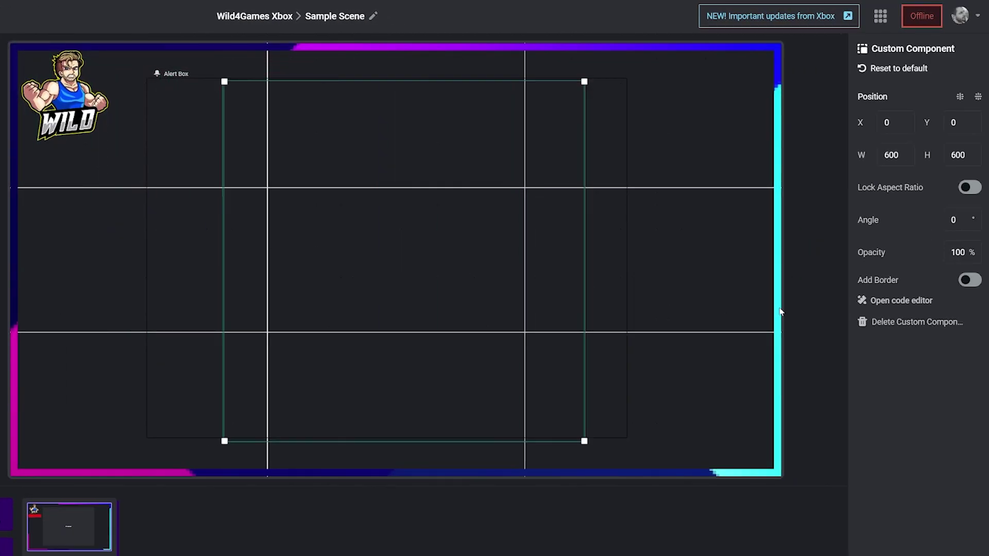
left_click(922, 303)
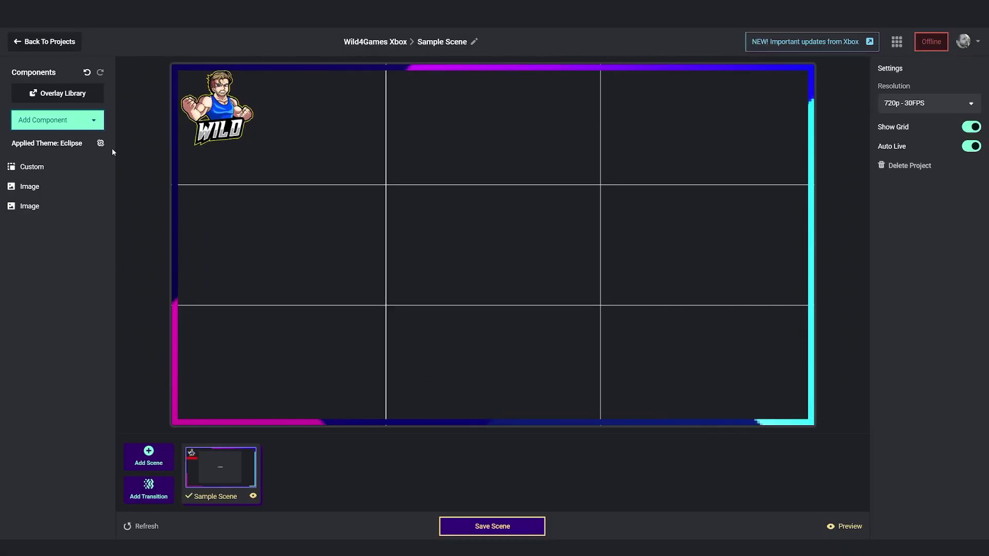
left_click(85, 124)
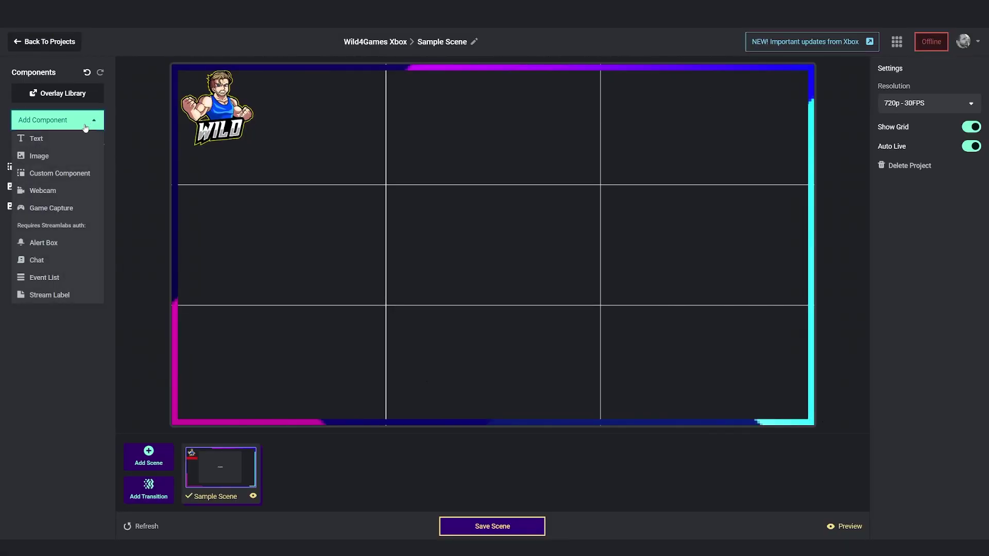
- Add an Alert Box, centre it in the scene, and make it use Streamlabs' alert settings
left_click(64, 248)
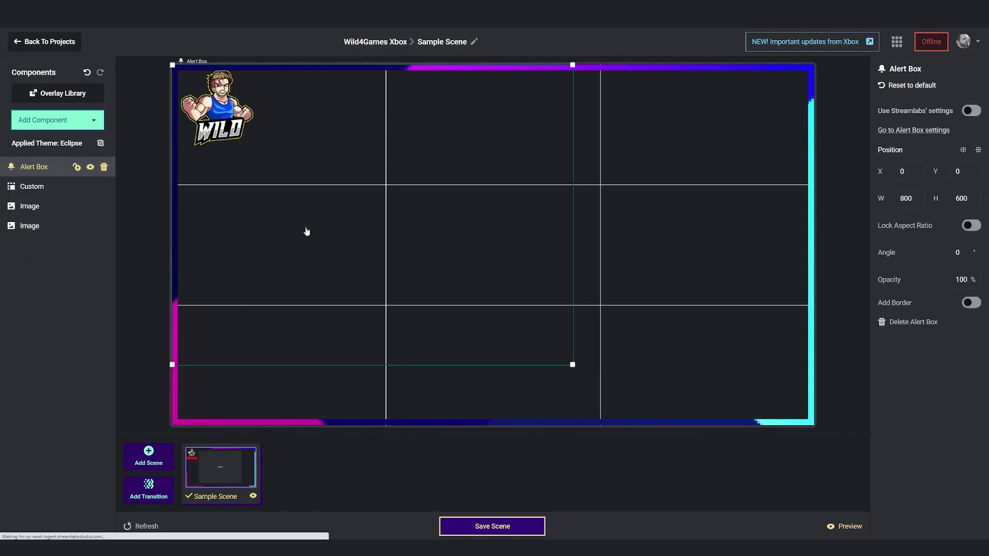
left_click_drag(307, 232, 429, 263)
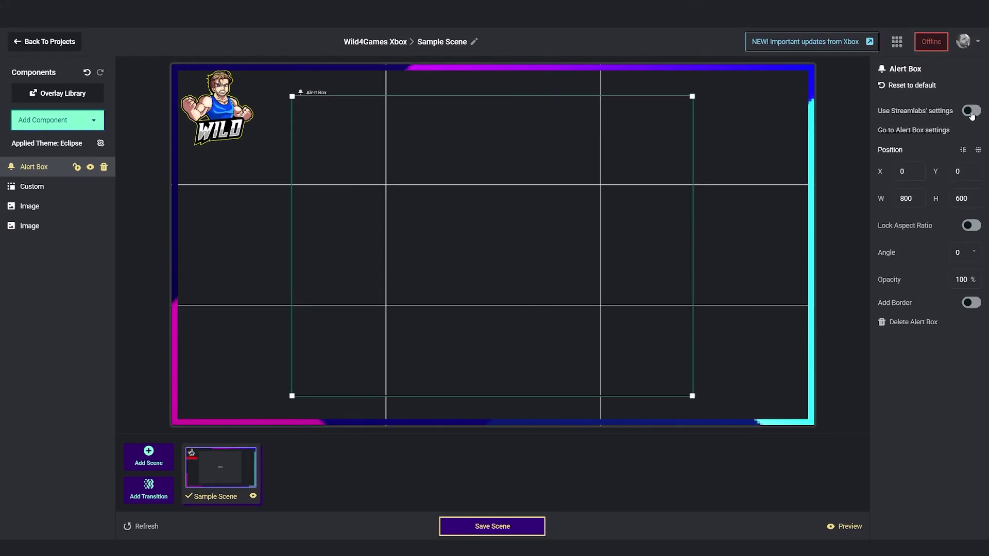
left_click(971, 112)
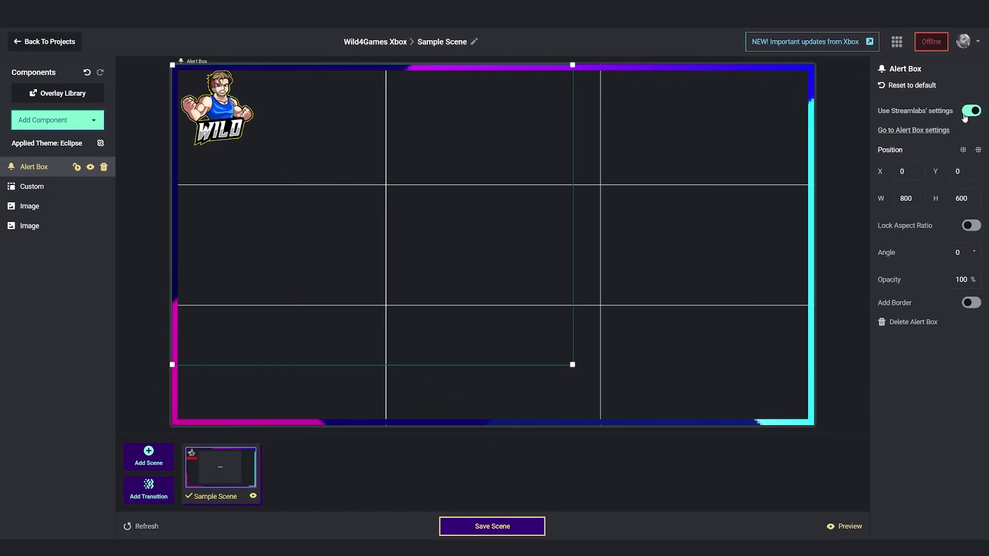
left_click_drag(431, 251, 545, 278)
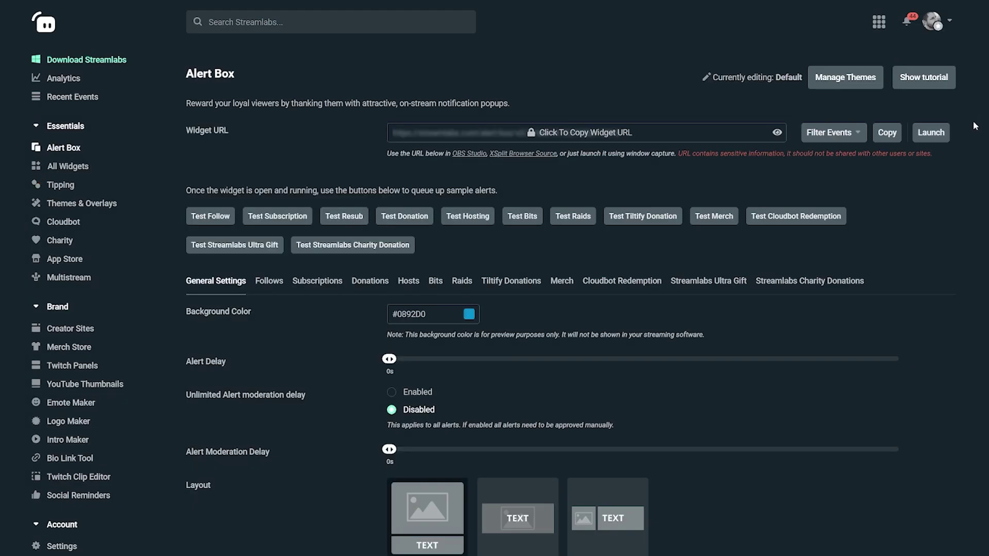
- Scroll down through the Alert Box widget settings page
scroll(494, 288, "down", 3)
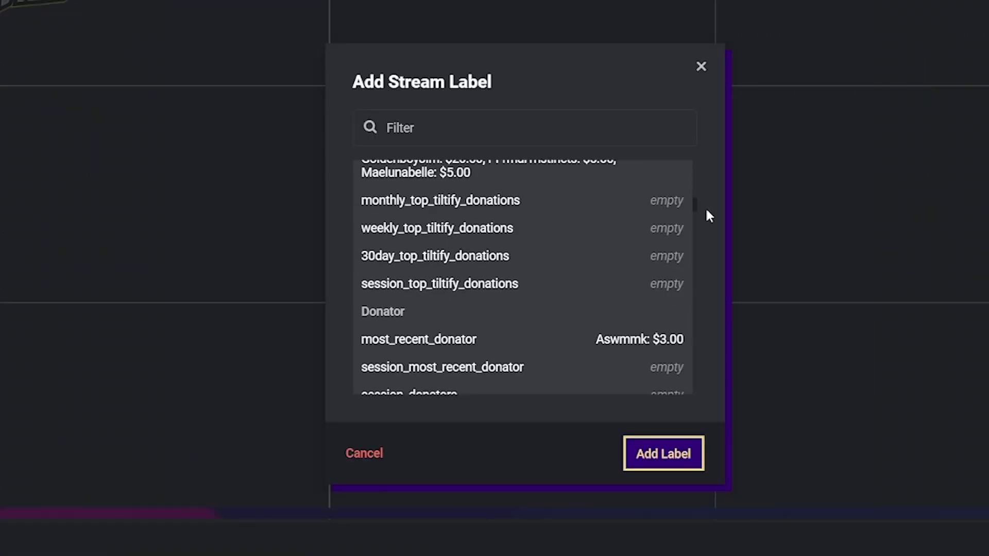
- Add a blank Stream Label component to the Sample Scene beside the WILD logo
left_click_drag(706, 212, 693, 287)
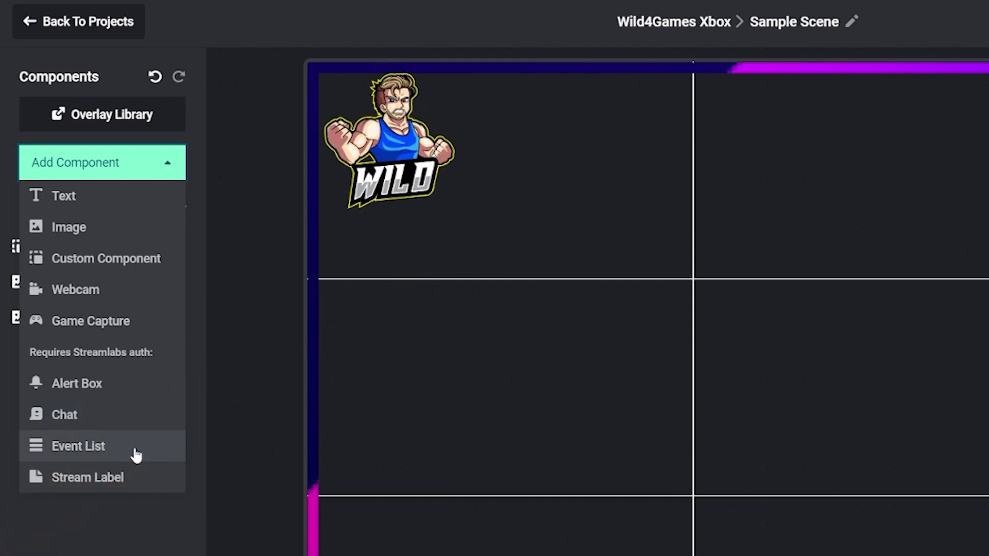
left_click(150, 475)
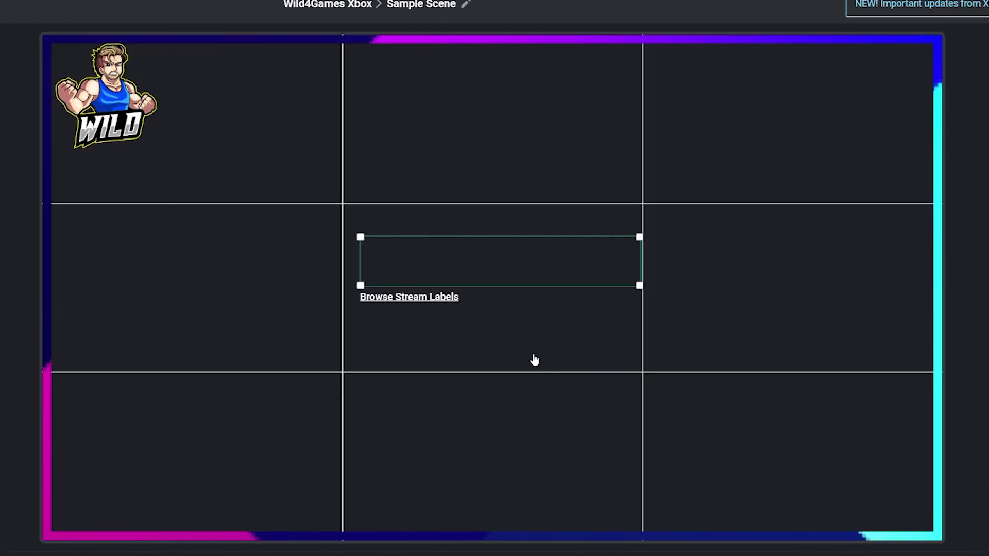
- Browse the list of available stream labels, then cancel without choosing one
left_click(421, 302)
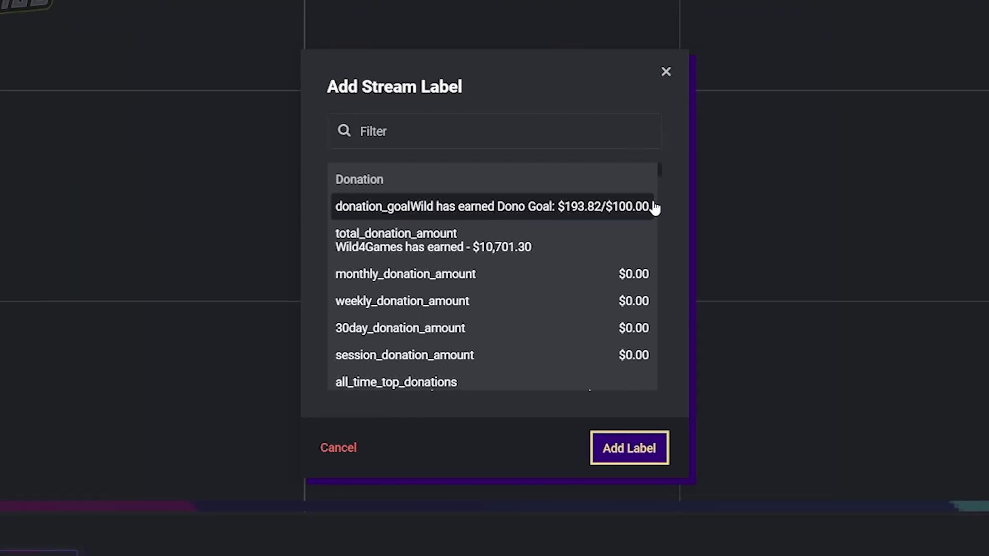
left_click_drag(660, 175, 659, 286)
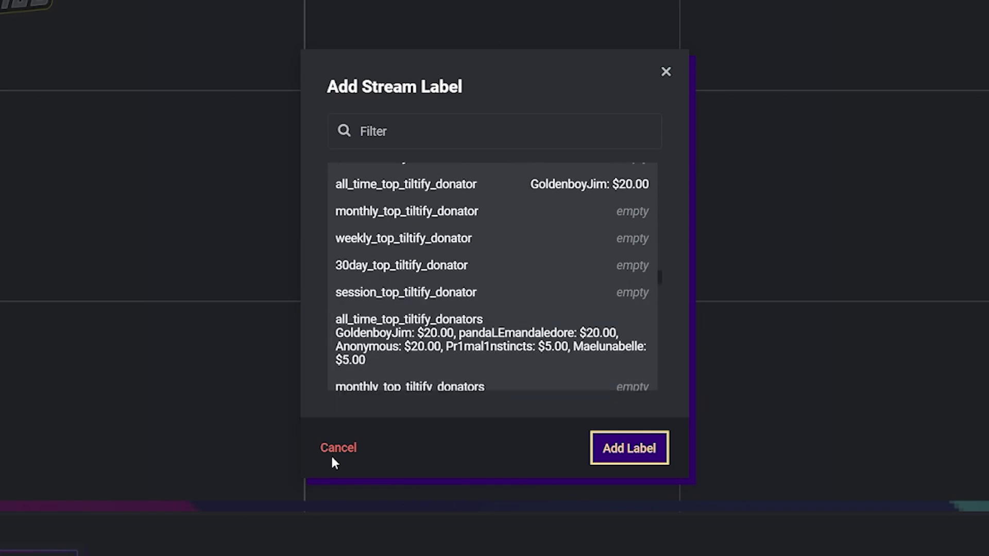
left_click(347, 450)
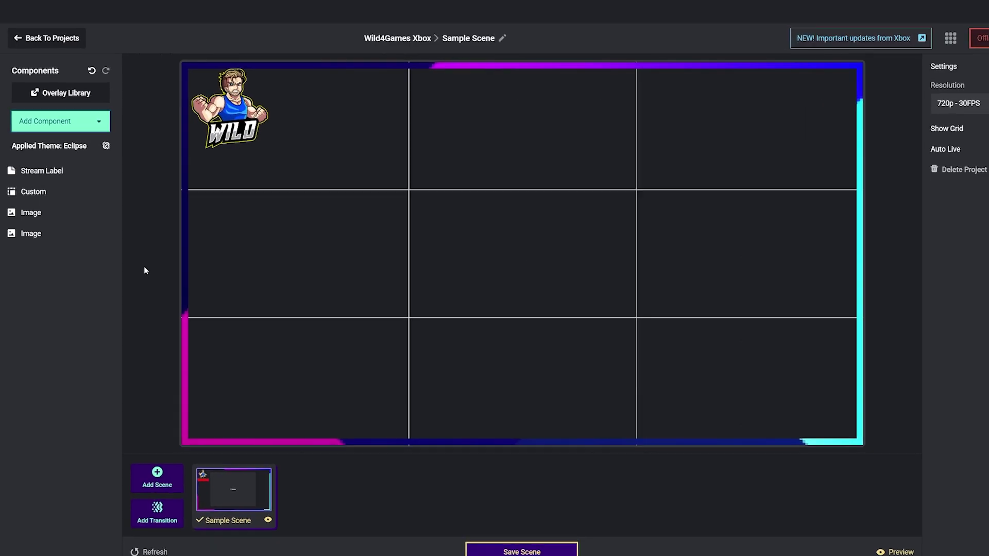
left_click(81, 120)
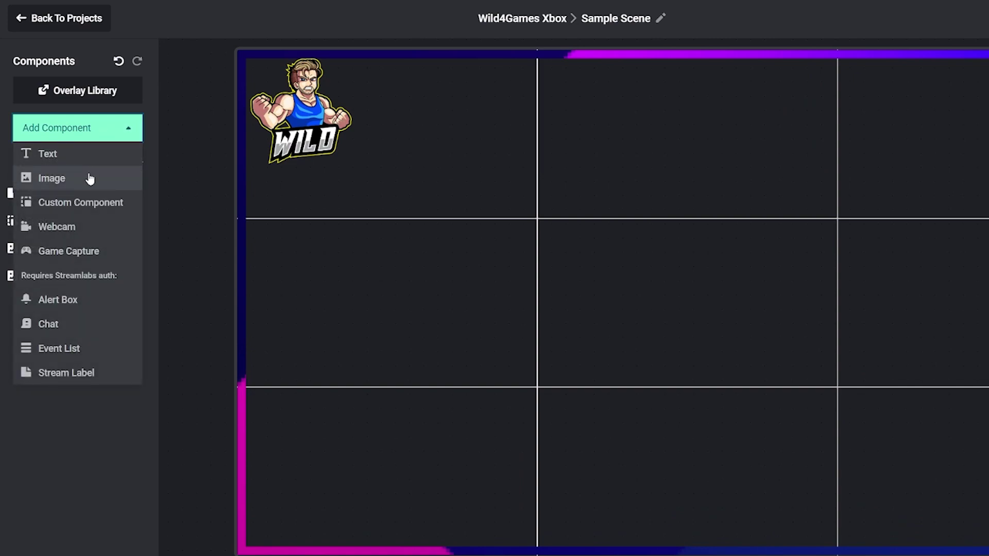
left_click(300, 132)
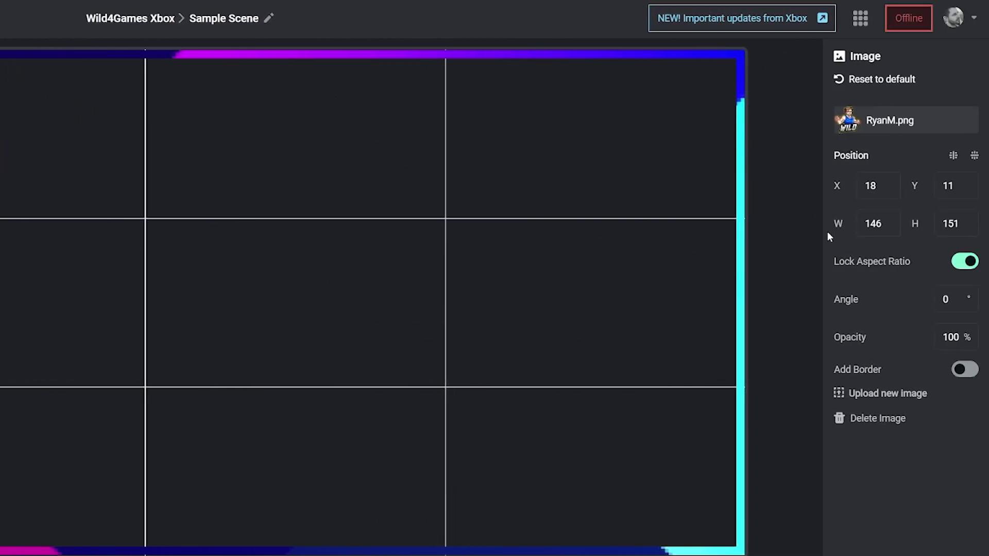
left_click(900, 397)
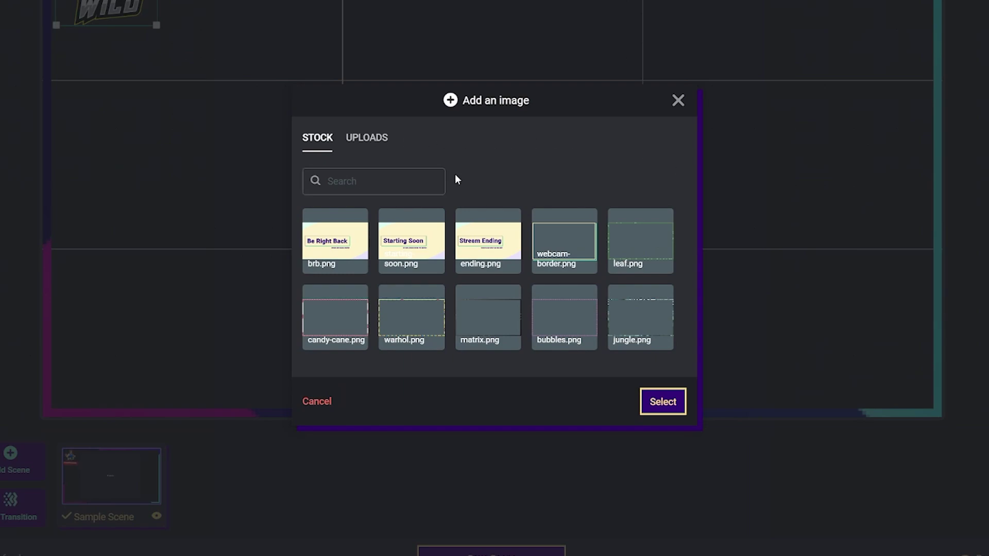
left_click(374, 139)
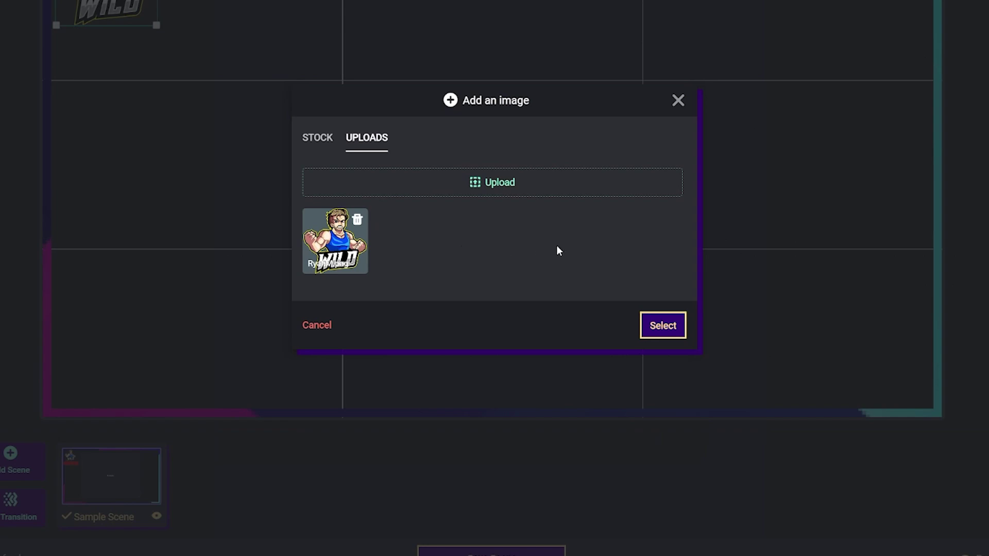
left_click(679, 100)
left_click_drag(58, 18, 659, 304)
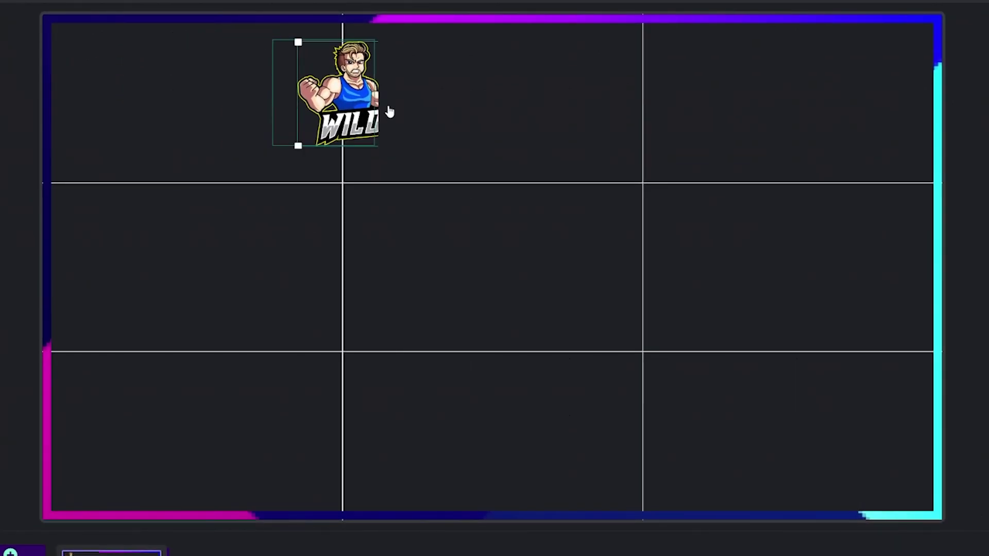
left_click_drag(659, 407, 110, 132)
left_click(1, 138)
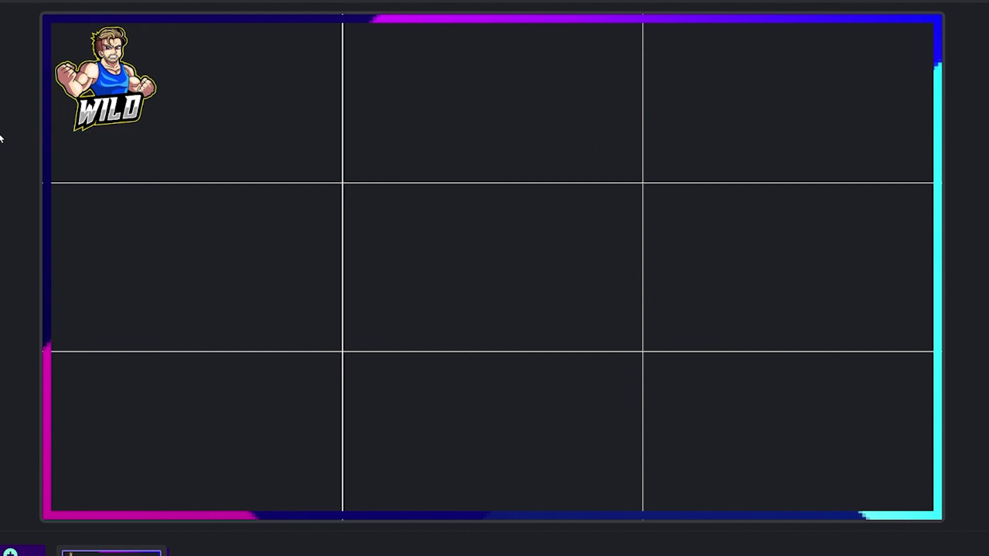